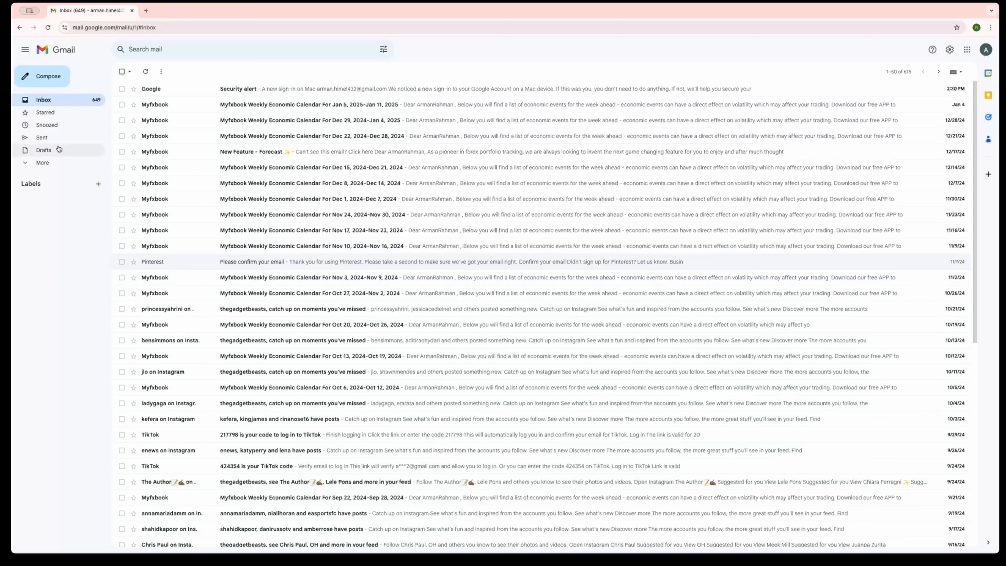
Expand the full folder list and its Categories group to show the individual categories
click(54, 163)
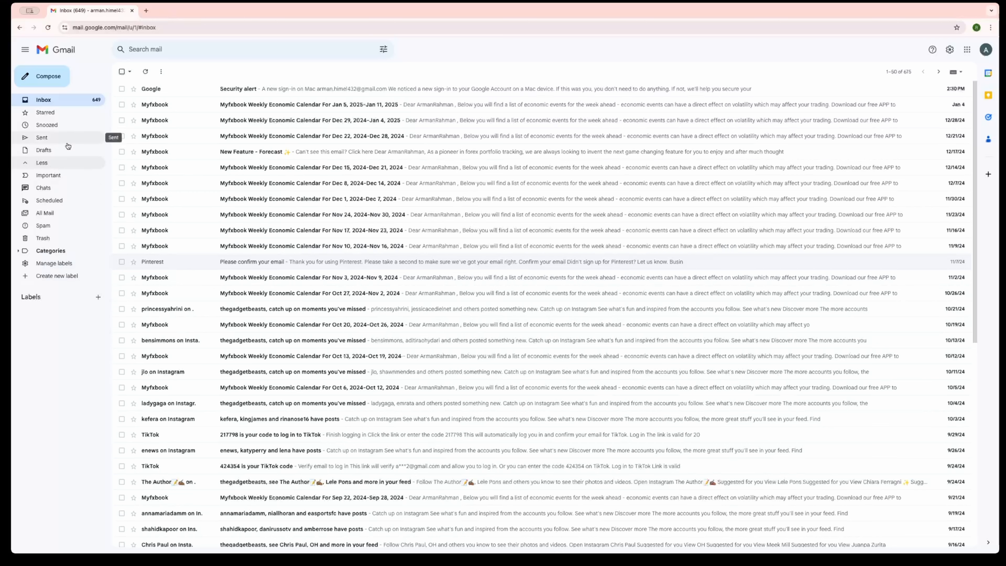
click(48, 250)
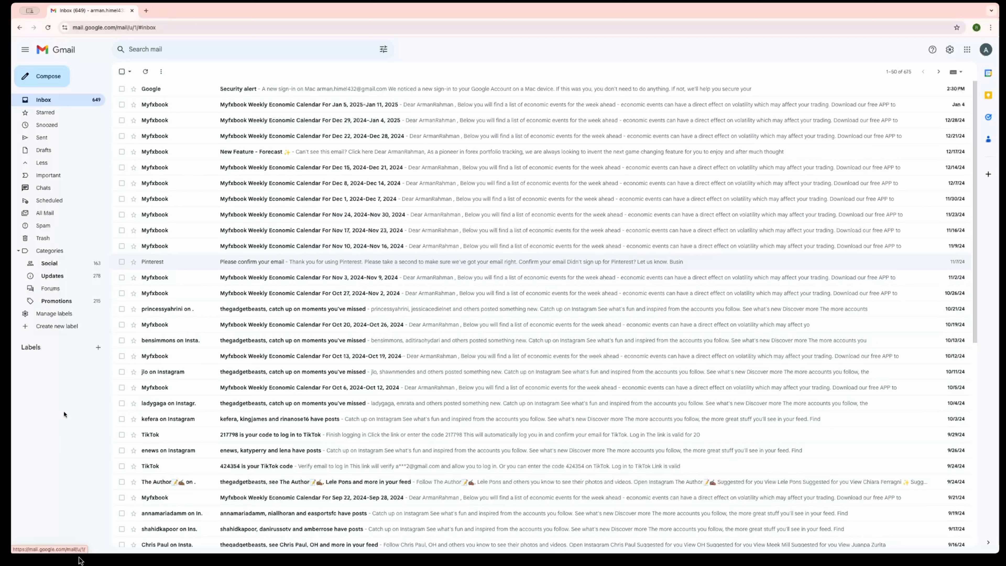
Enable the Promotions, Social and Updates categories as inbox tabs in the inbox settings and save the changes
click(949, 51)
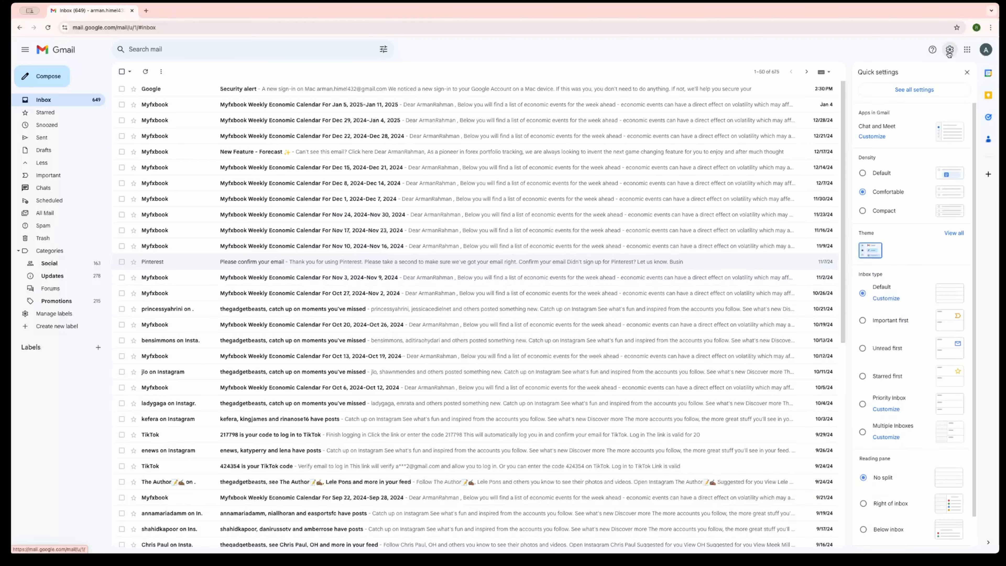
click(909, 91)
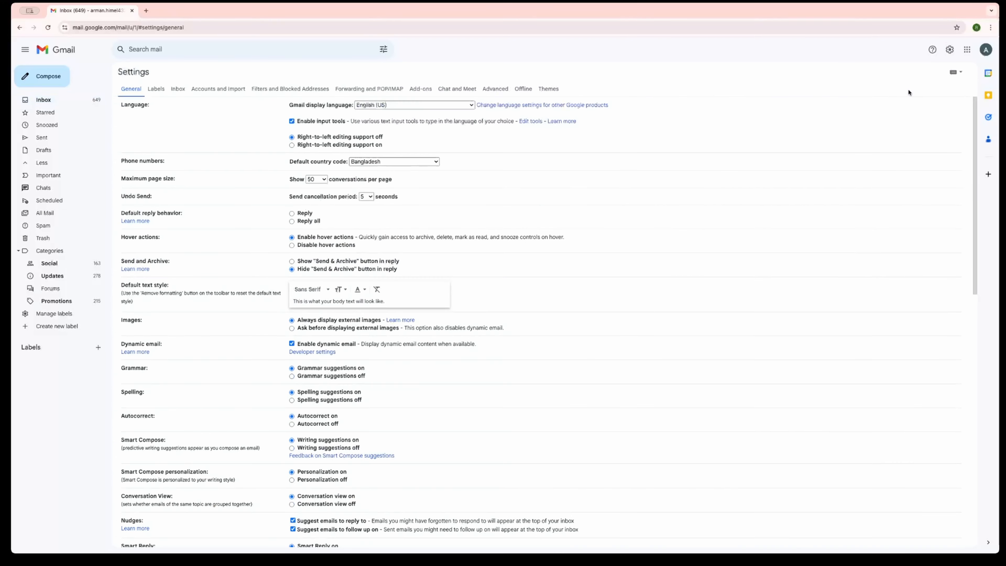
click(178, 89)
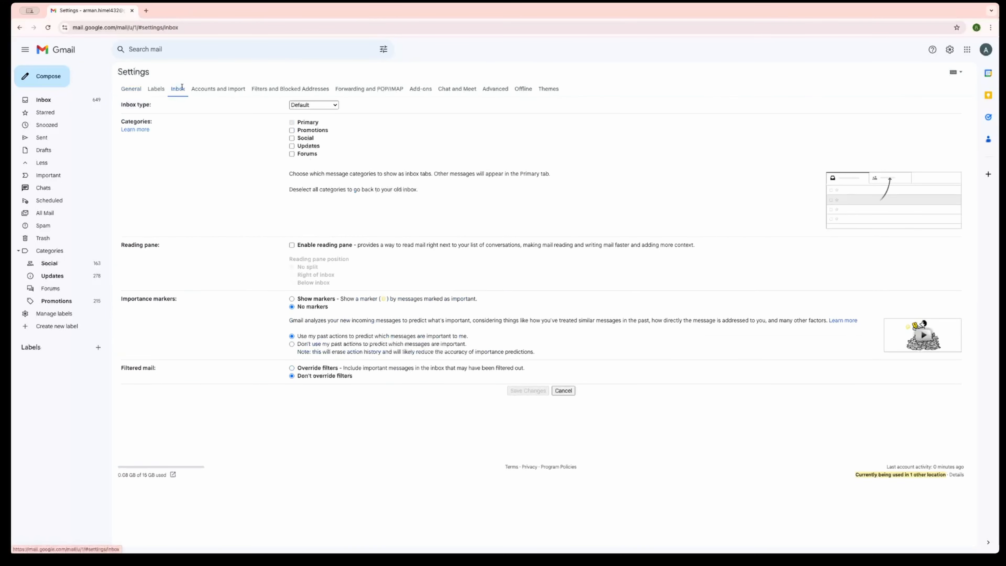
click(292, 131)
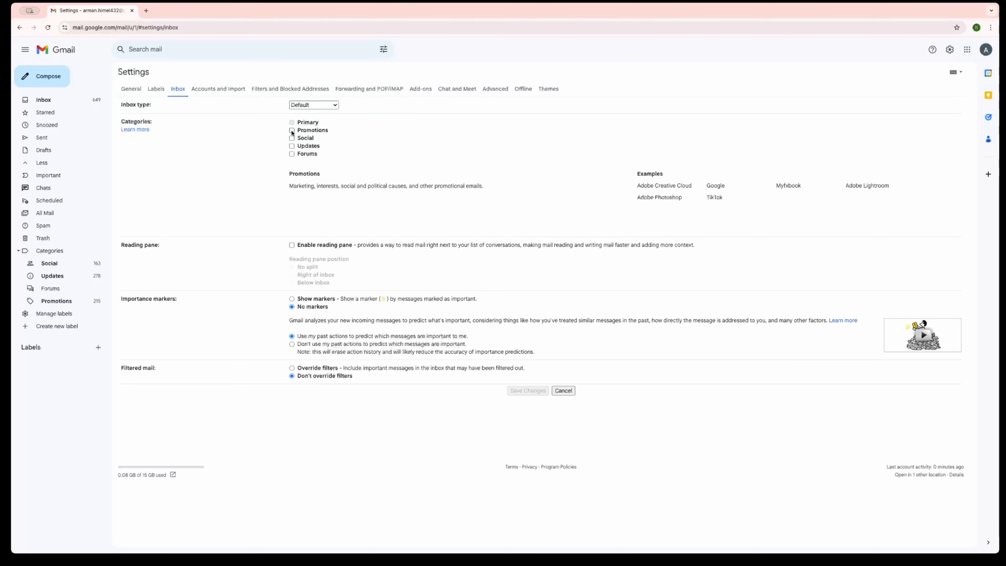
click(292, 138)
click(292, 146)
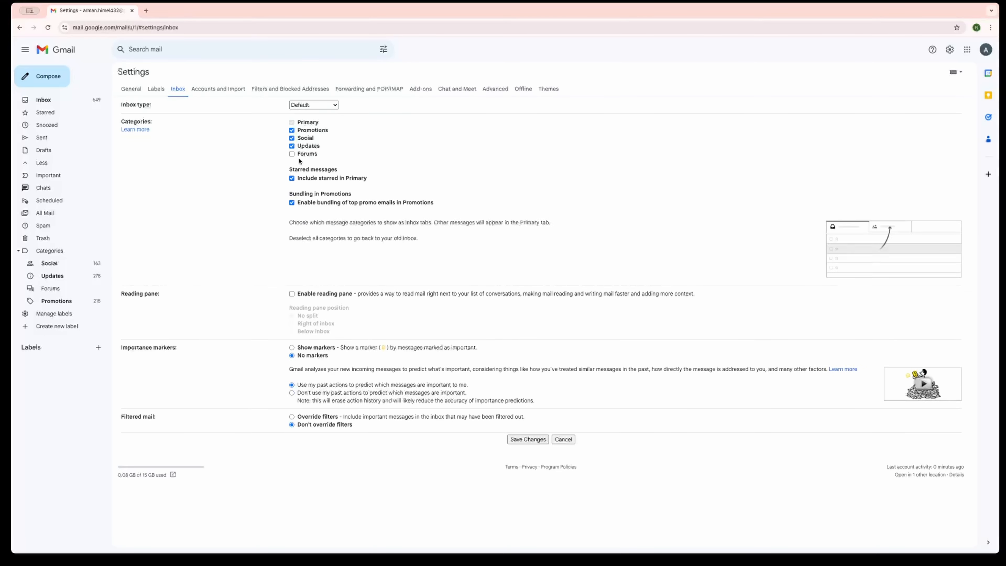
click(513, 442)
View the messages sorted under Promotions, Social and Updates, and return to the Primary messages
click(257, 95)
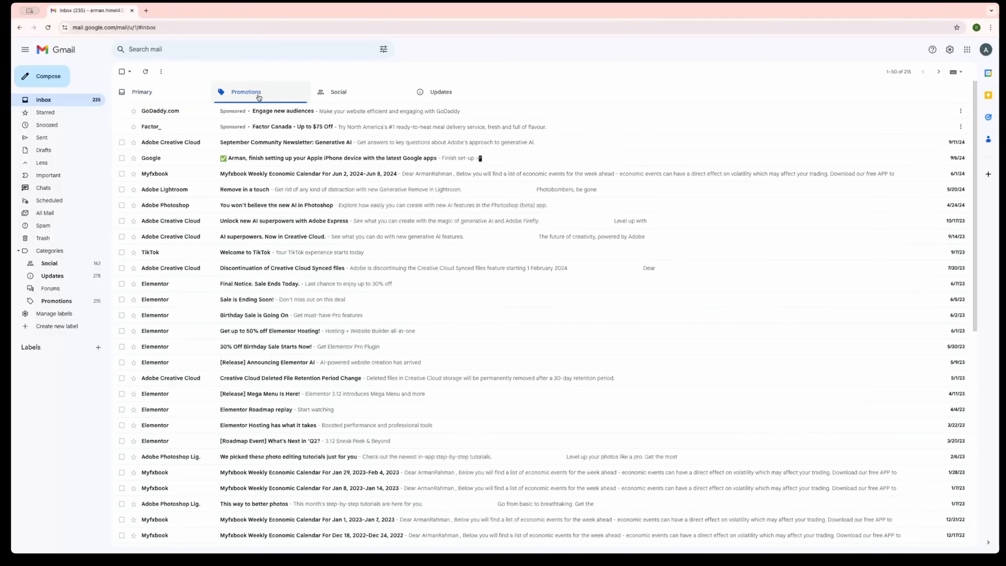
click(328, 94)
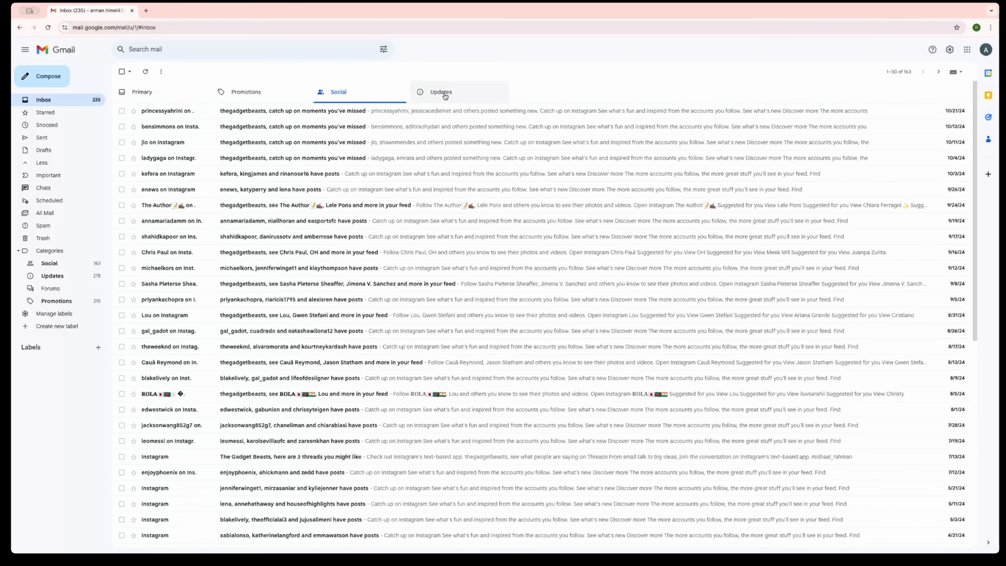
click(445, 97)
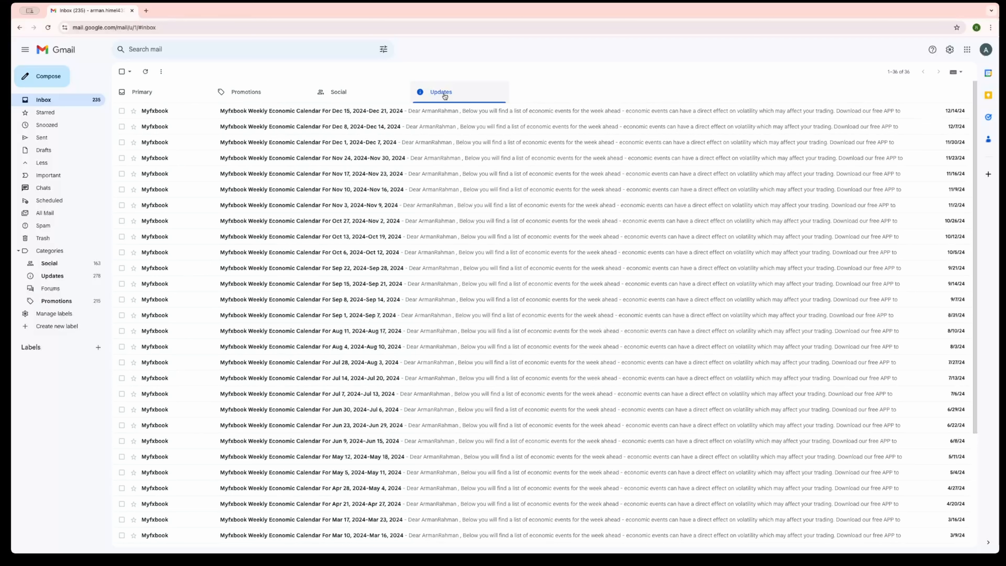
click(174, 94)
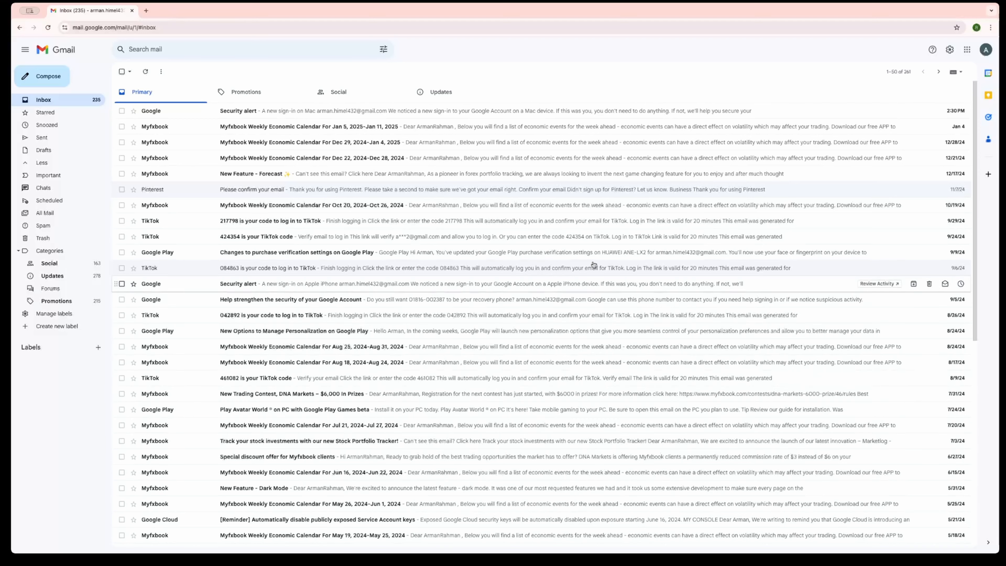
Open the Myfxbook Weekly Economic Calendar email for Jan 5–Jan 11, 2025 and copy the sender's email address
click(169, 128)
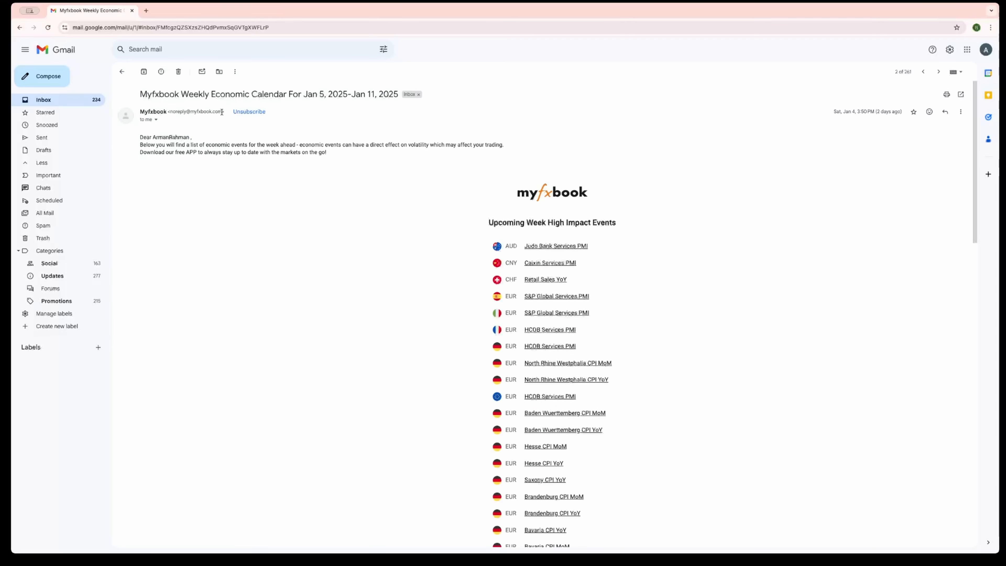
drag(222, 112, 170, 111)
right_click(189, 112)
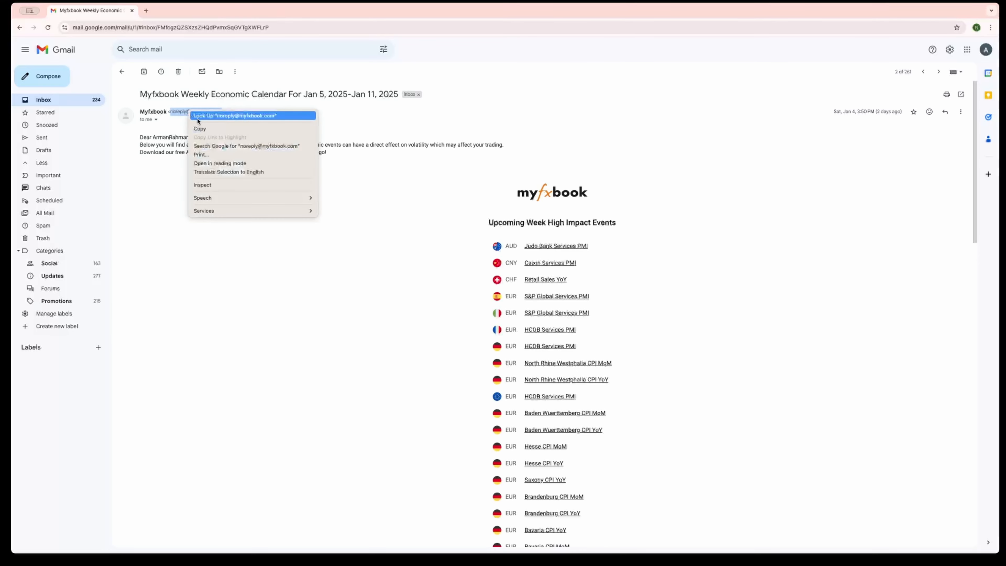
click(198, 130)
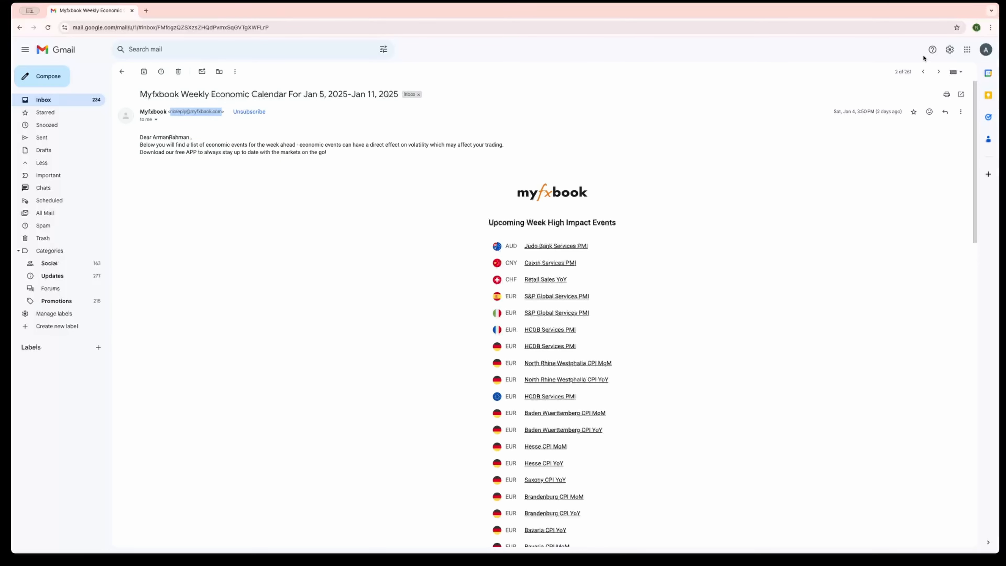
Start a new mail filter that matches messages from the copied sender address and continue to its actions
click(951, 50)
click(916, 89)
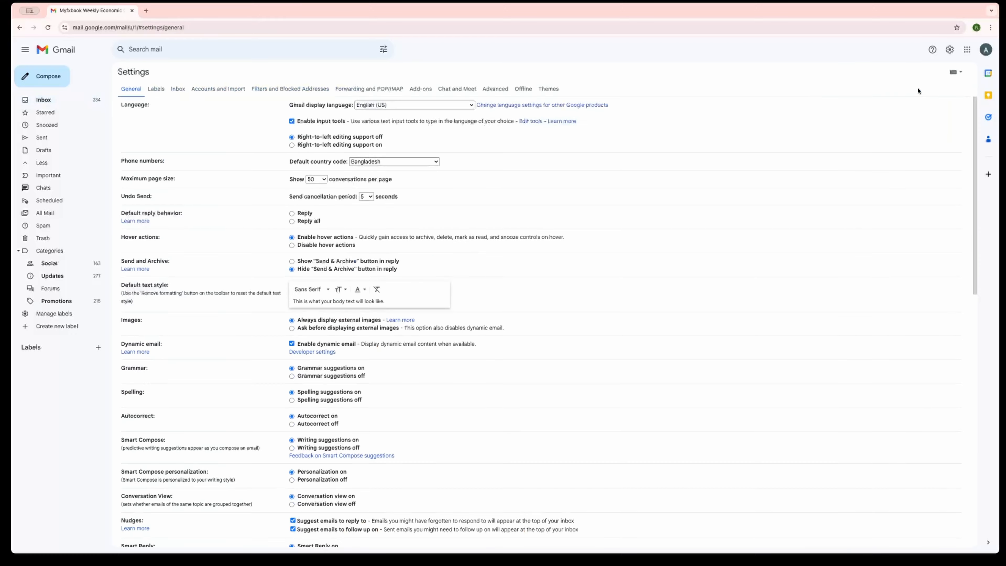
click(278, 85)
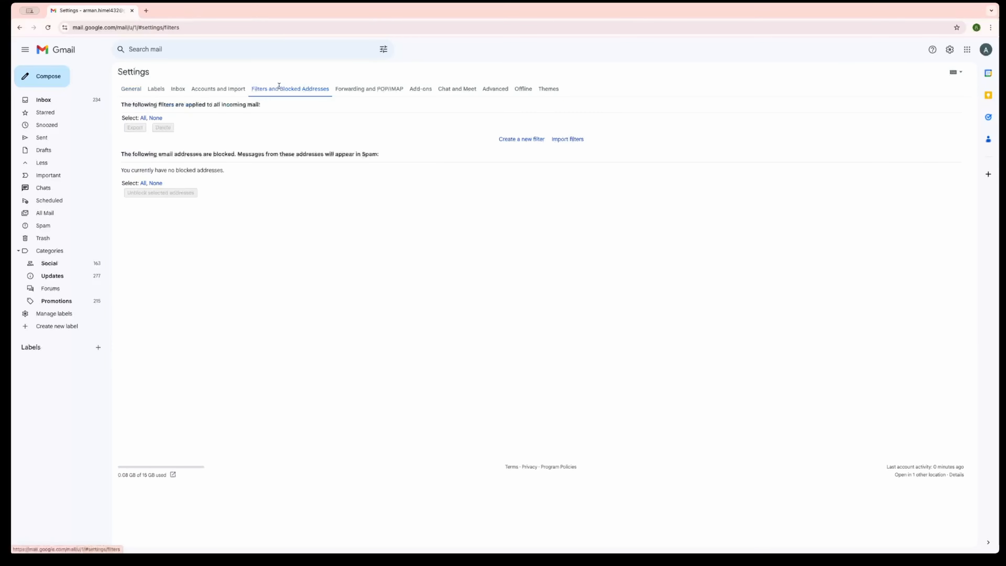
click(531, 140)
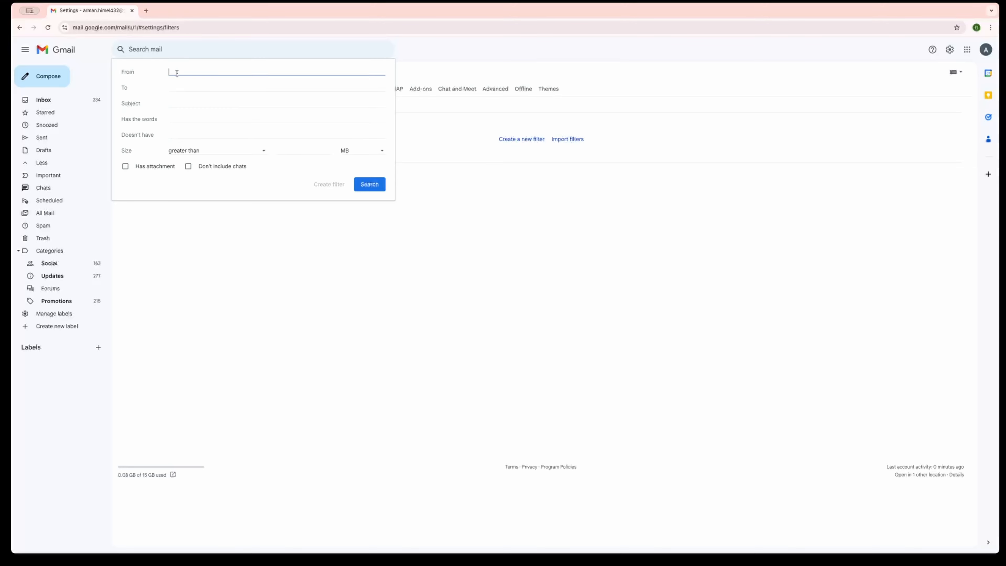
key(ctrl+v)
click(186, 83)
click(320, 187)
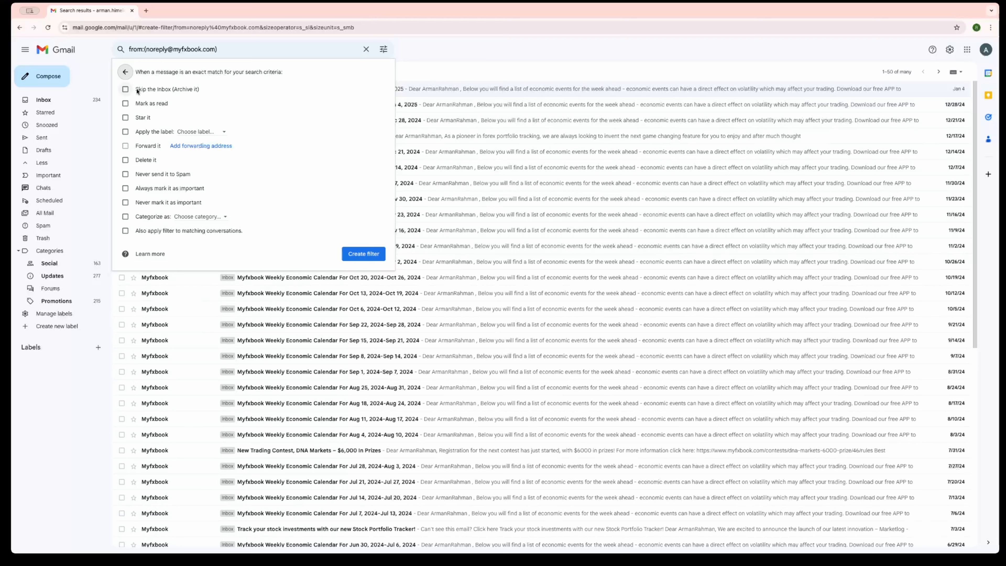
Set the filter to skip the inbox, mark messages as read and apply a label
click(126, 89)
click(127, 104)
click(125, 131)
Create a new label named MyFXBook for the filter to apply to matching messages
click(202, 134)
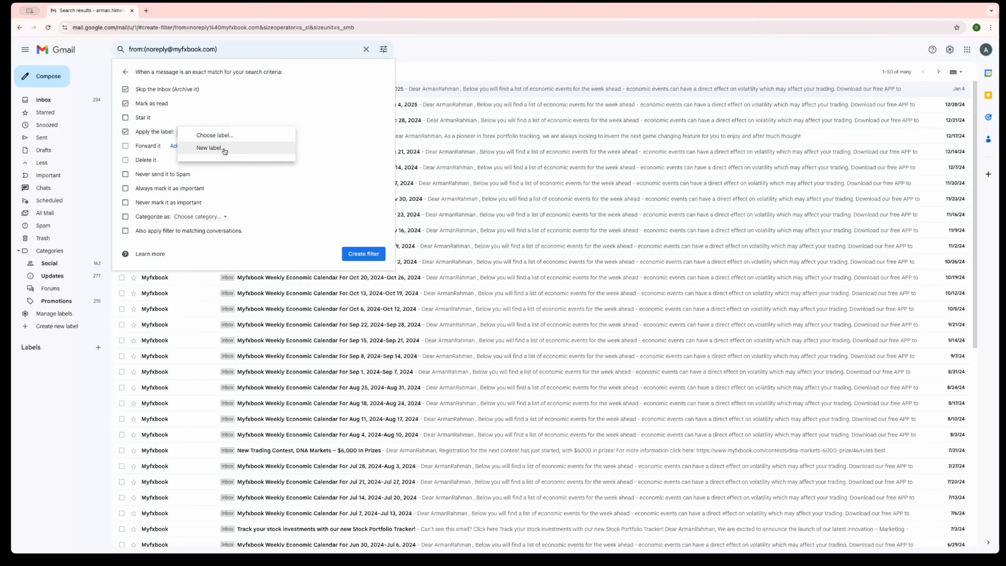
click(281, 163)
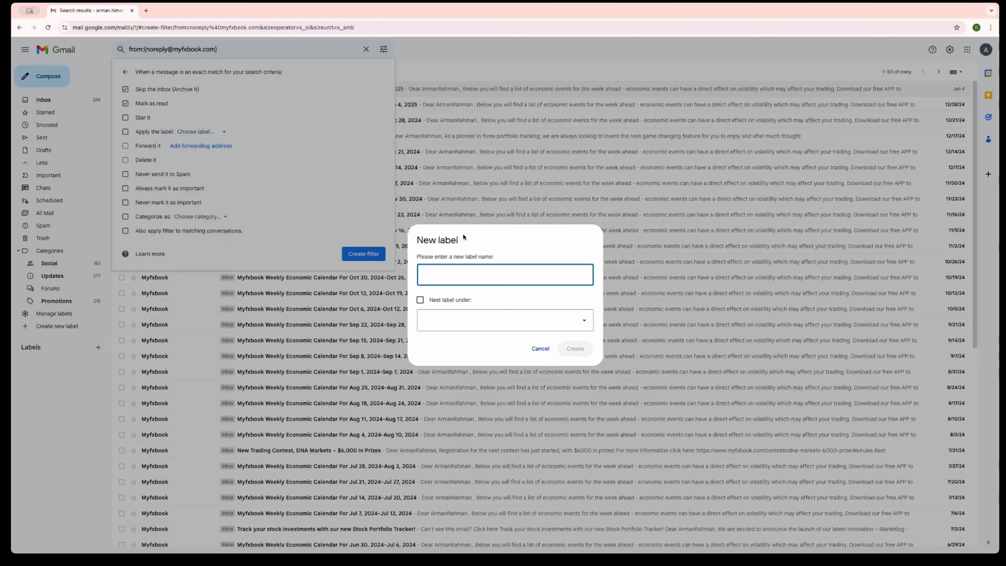
text(MyF)
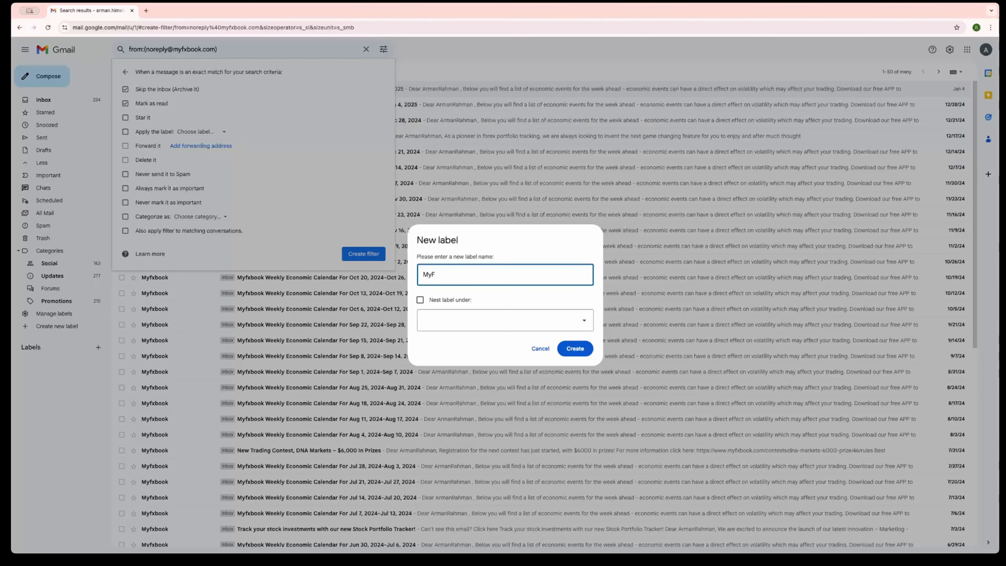
text(c)
key(BackSpace)
text(XBook)
click(575, 349)
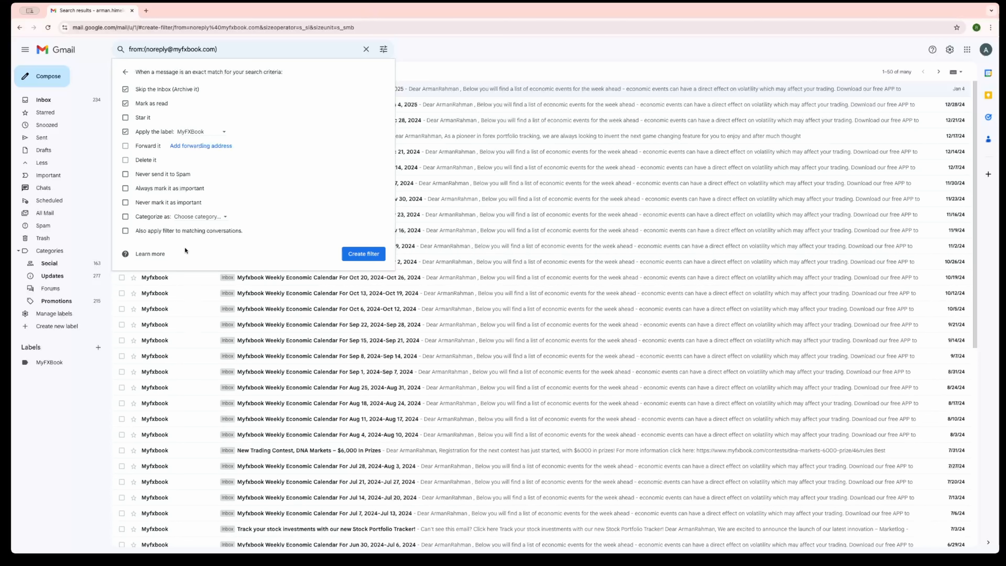
Also apply the filter to existing matching conversations and finish creating it
click(126, 232)
click(362, 255)
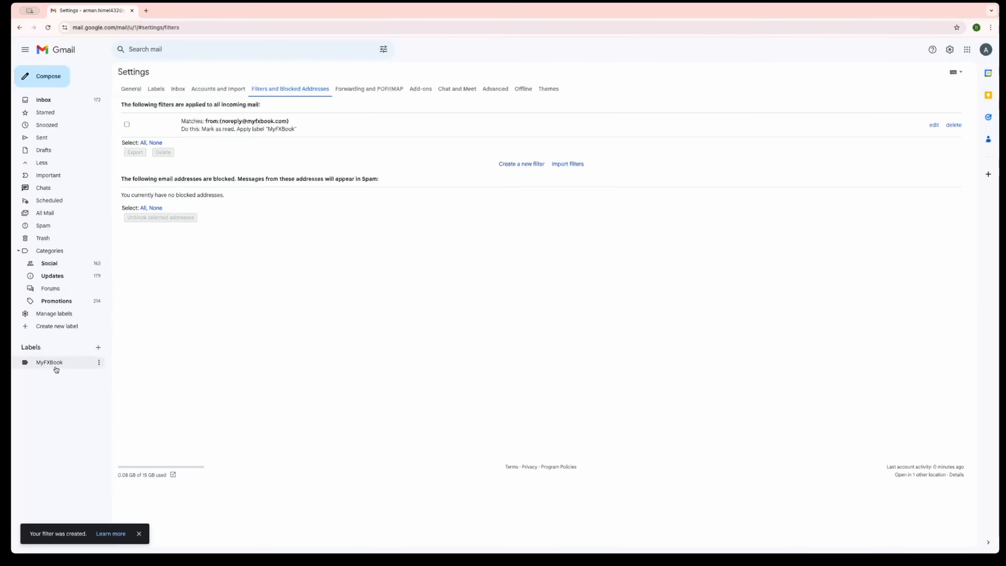
Check the messages under the MyFXBook label and in the inbox, and the sender address of the Jan 5–Jan 11, 2025 email
click(54, 366)
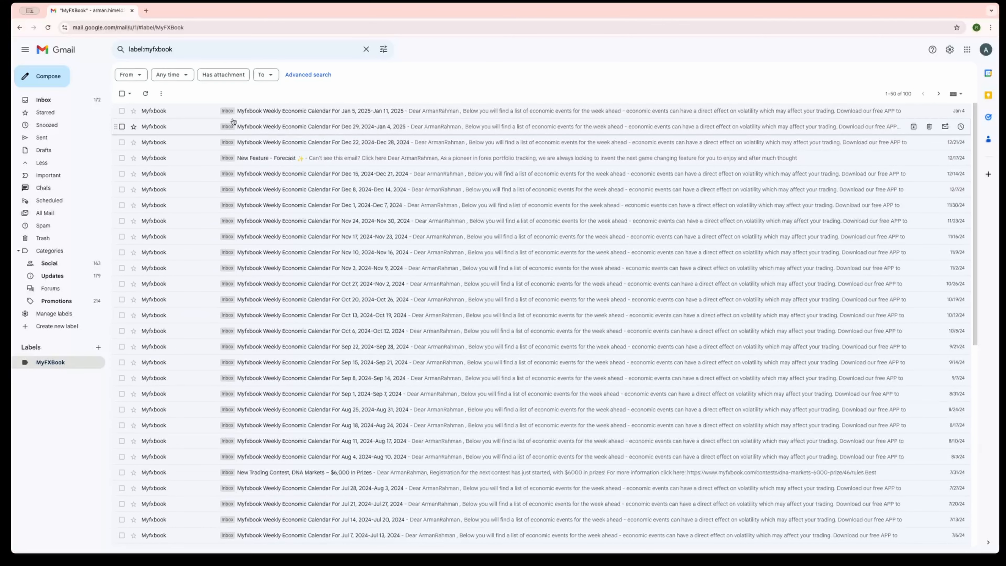
click(86, 99)
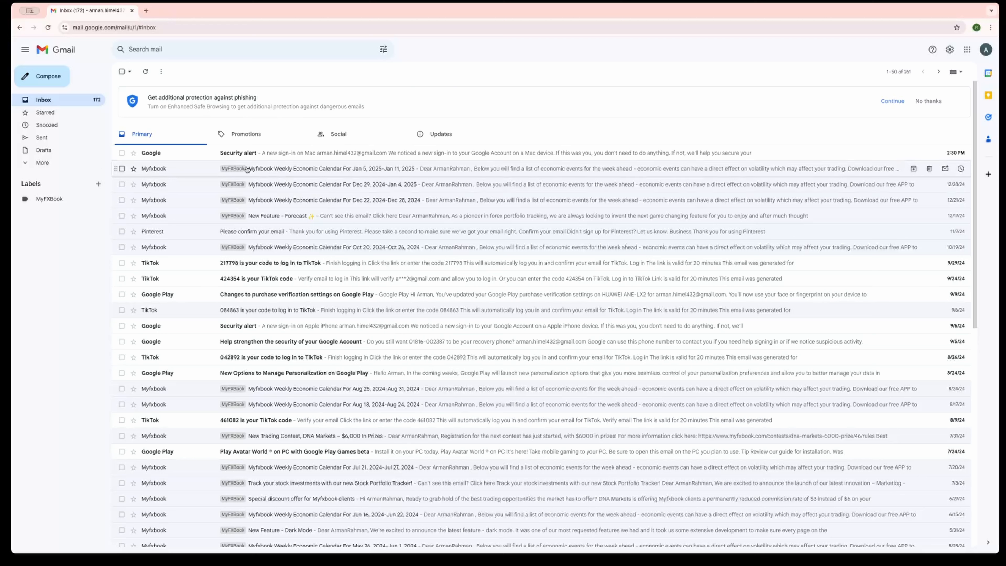
click(201, 168)
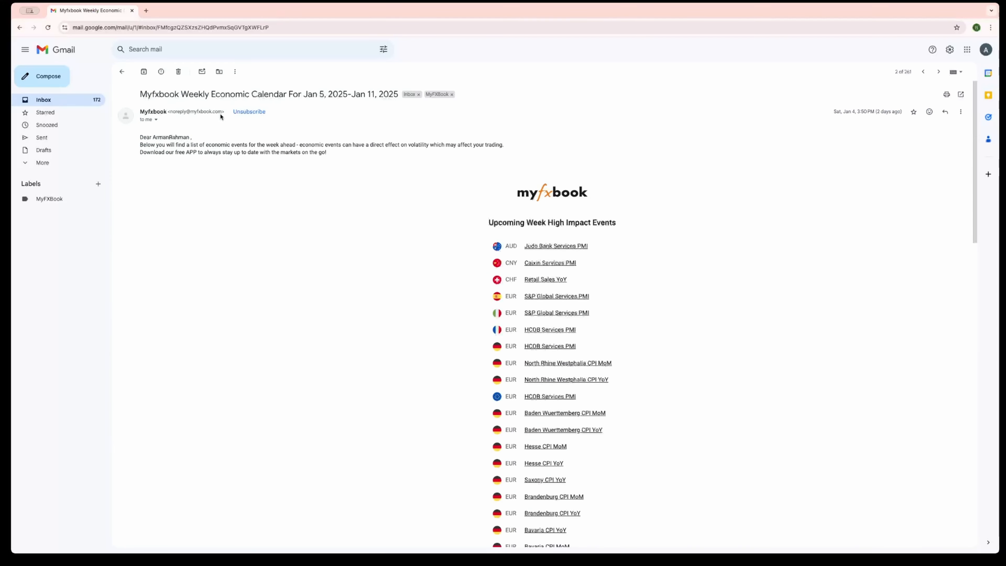
drag(222, 112, 185, 111)
click(185, 111)
Return to the MyFXBook label and look through its message list
click(58, 203)
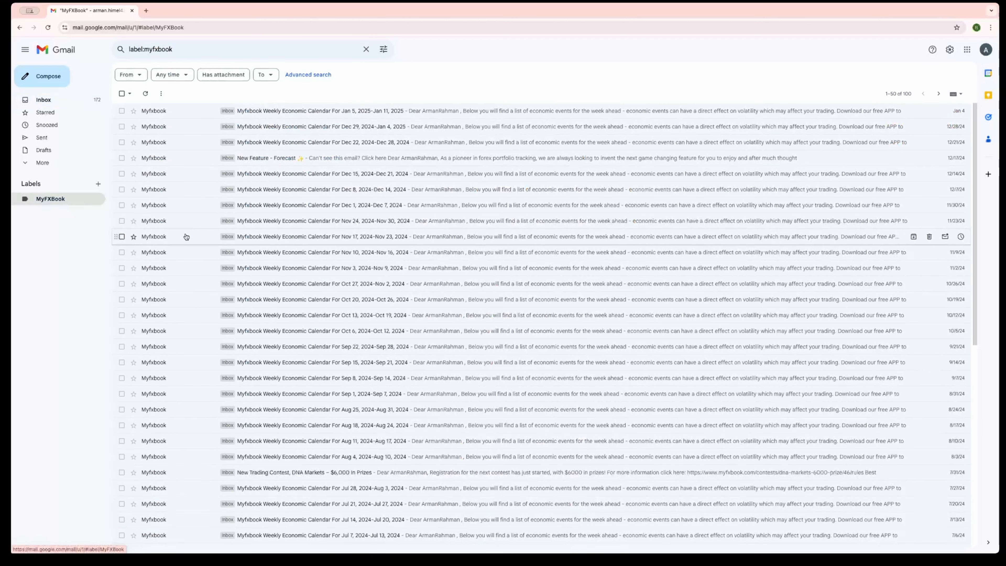
scroll(335, 176, down, 10)
scroll(335, 175, up, 10)
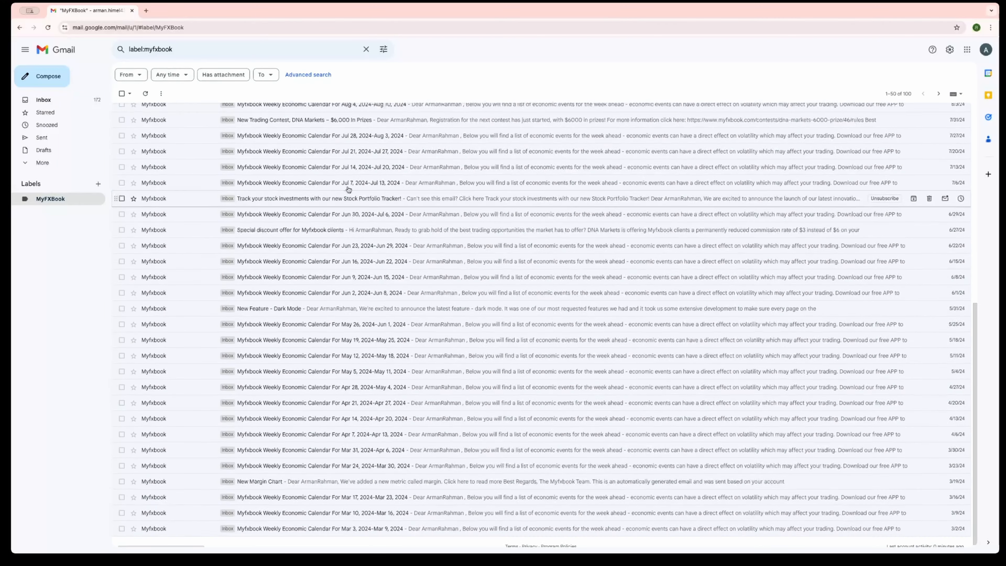